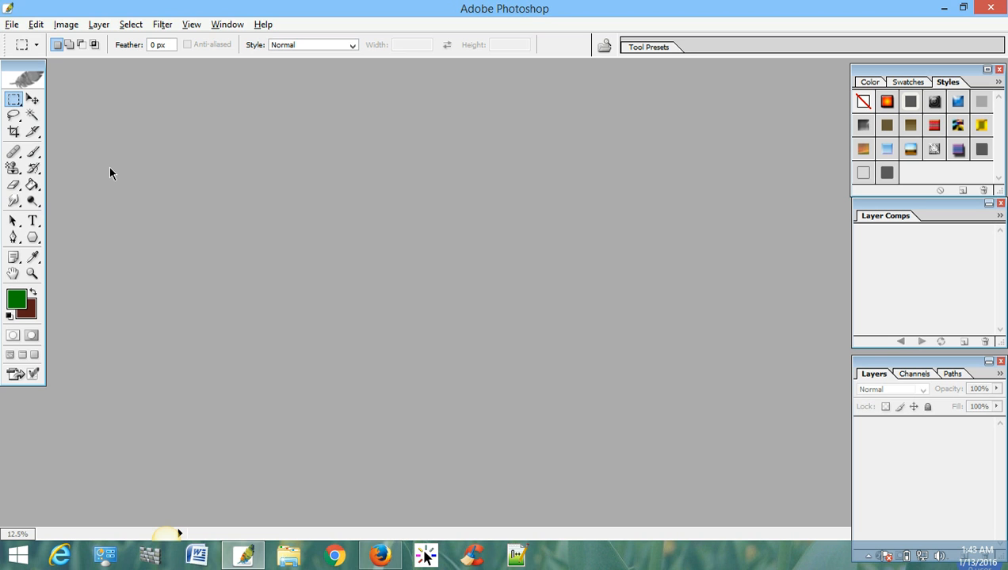
- Open pineapple.jpg from New folder
{"action": "key", "text": "ctrl+o"}
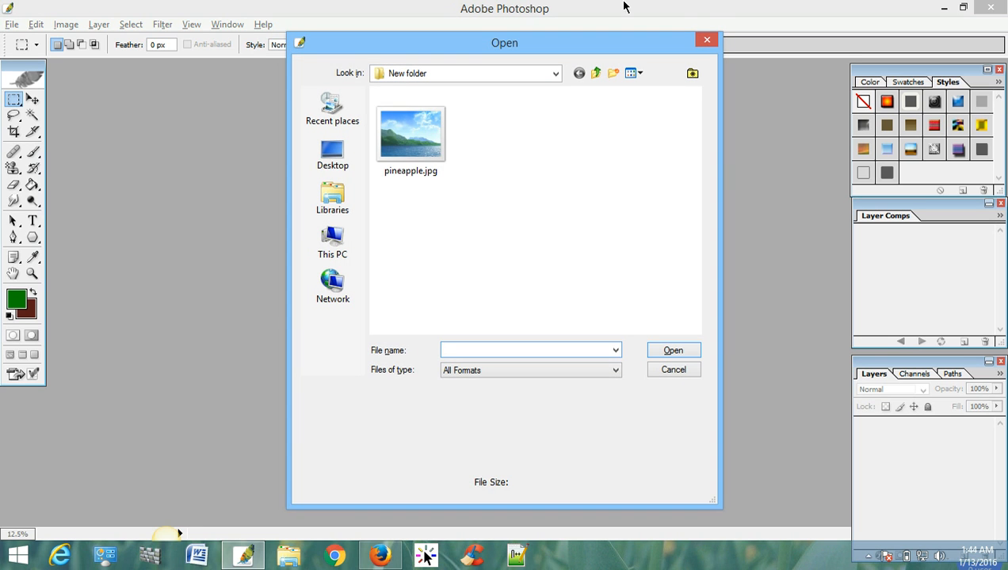
{"action": "left_click", "coordinate": [420, 158]}
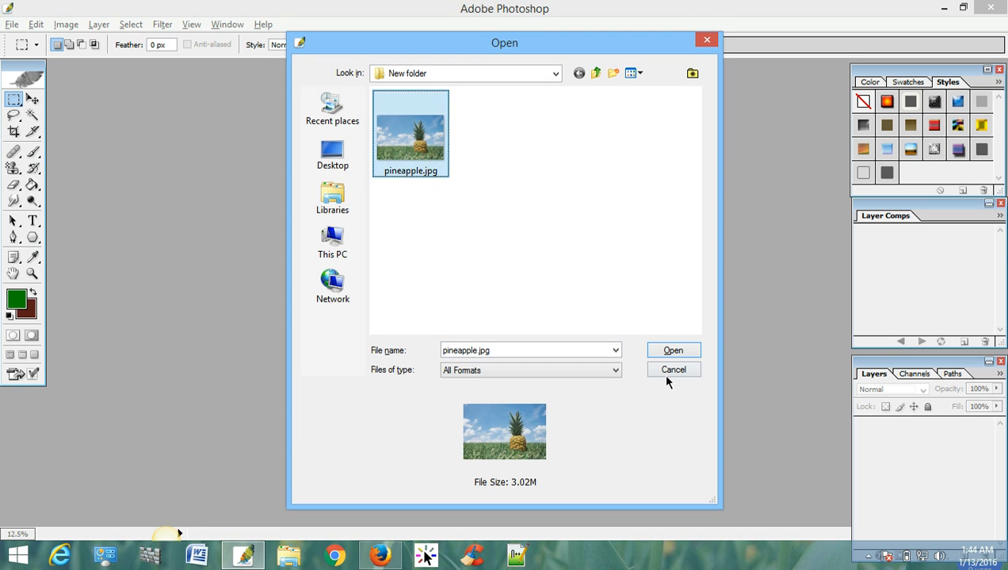
{"action": "left_click", "coordinate": [672, 351]}
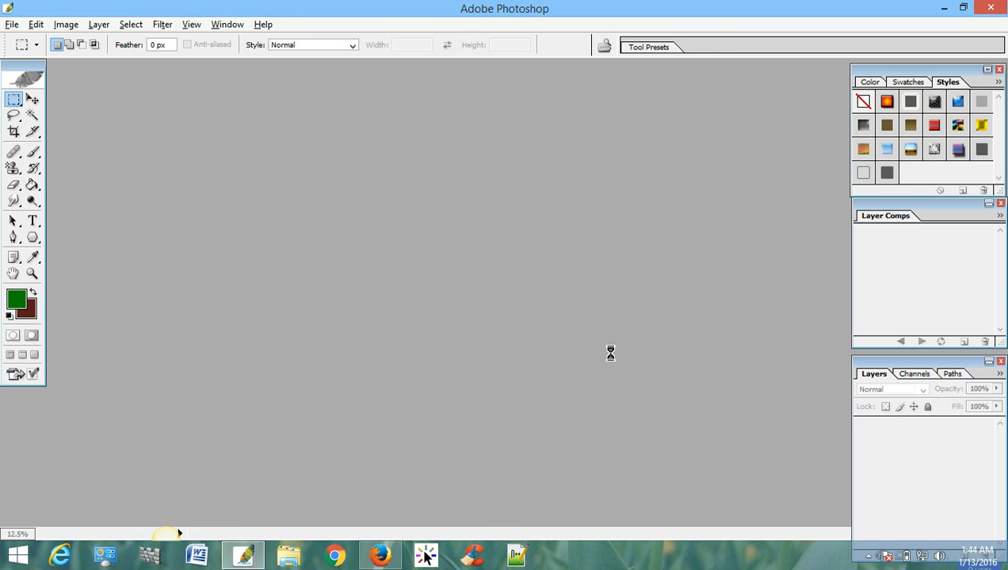
{"action": "left_click_drag", "start_coordinate": [259, 72], "coordinate": [411, 103]}
{"action": "left_click", "coordinate": [617, 100]}
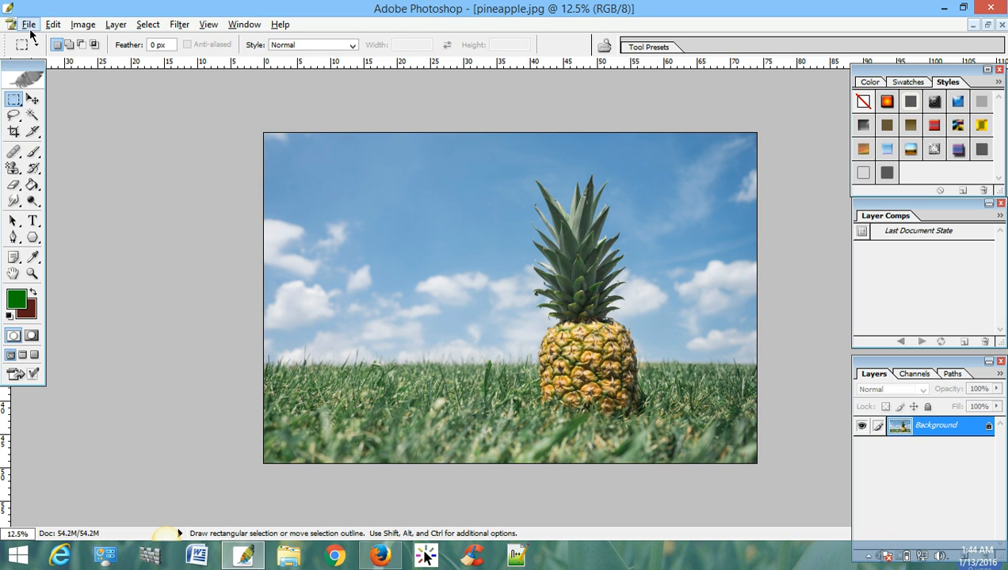
- Check the photo's pixel dimensions and document size without changing them
{"action": "left_click", "coordinate": [83, 24]}
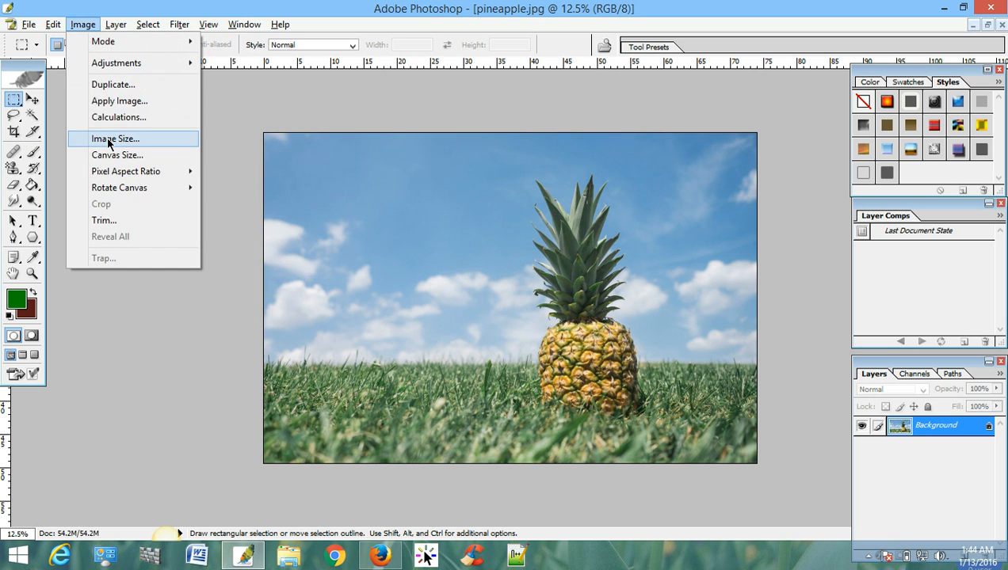
{"action": "left_click", "coordinate": [109, 138]}
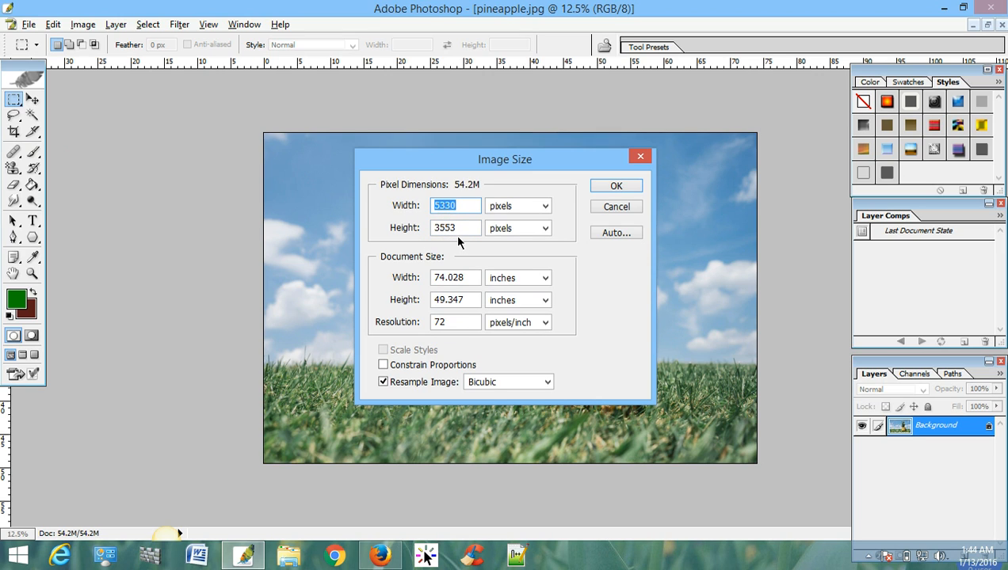
{"action": "left_click", "coordinate": [640, 157]}
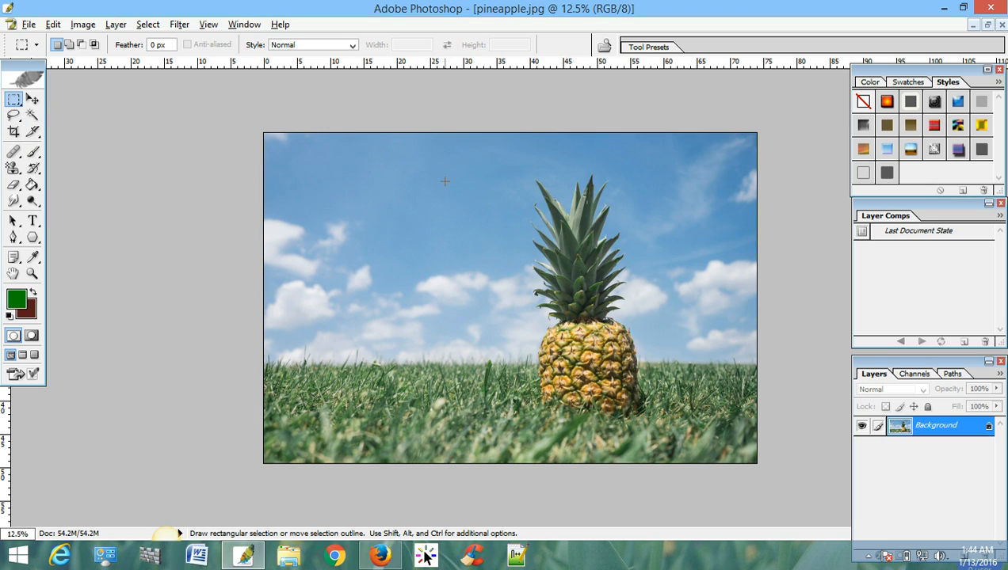
- Copy a rectangular area of about 3166 by 2988 pixels around the pineapple and create a 350 by 350 pixel document with transparent background
{"action": "left_click_drag", "start_coordinate": [444, 180], "coordinate": [737, 459]}
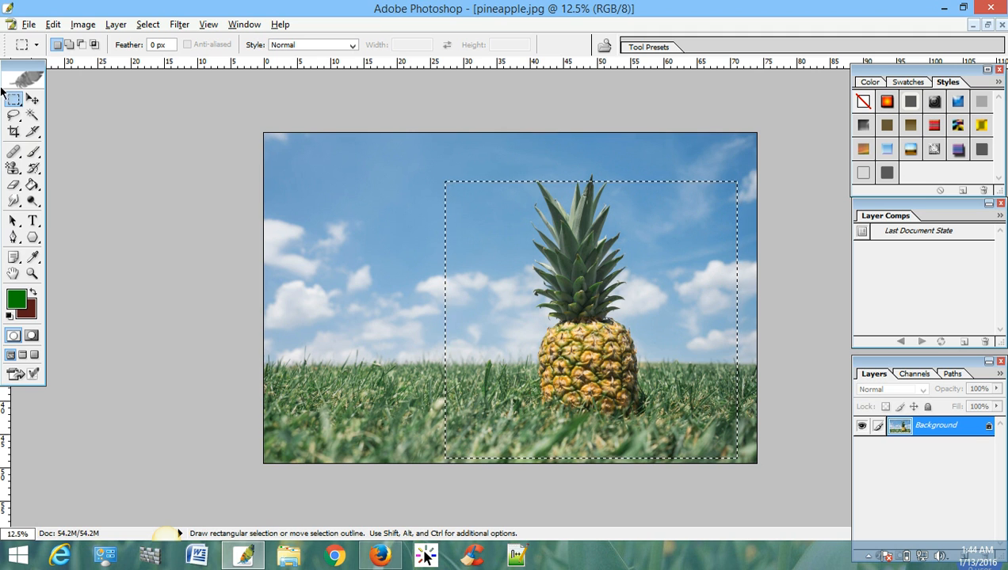
{"action": "left_click", "coordinate": [28, 25]}
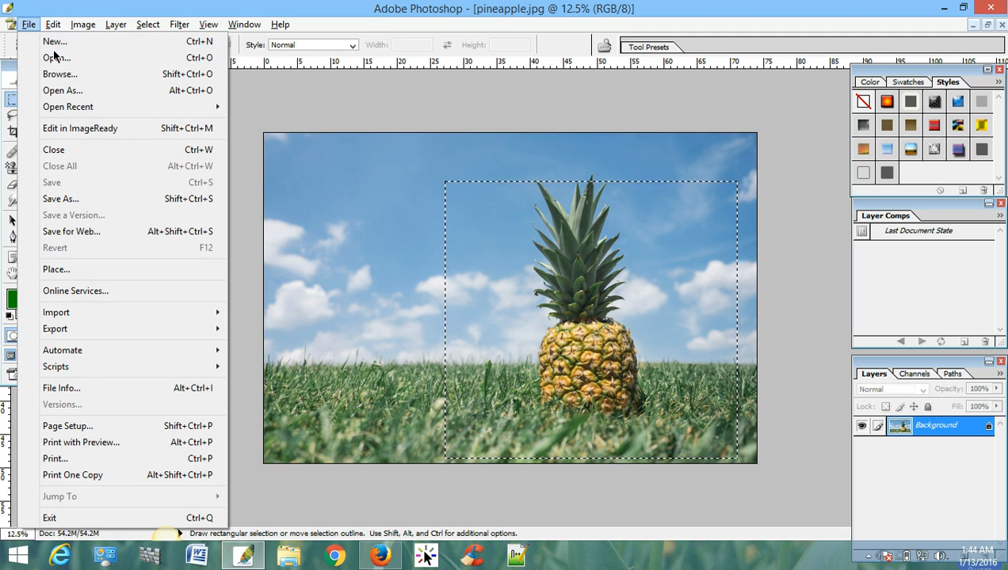
{"action": "left_click", "coordinate": [59, 45]}
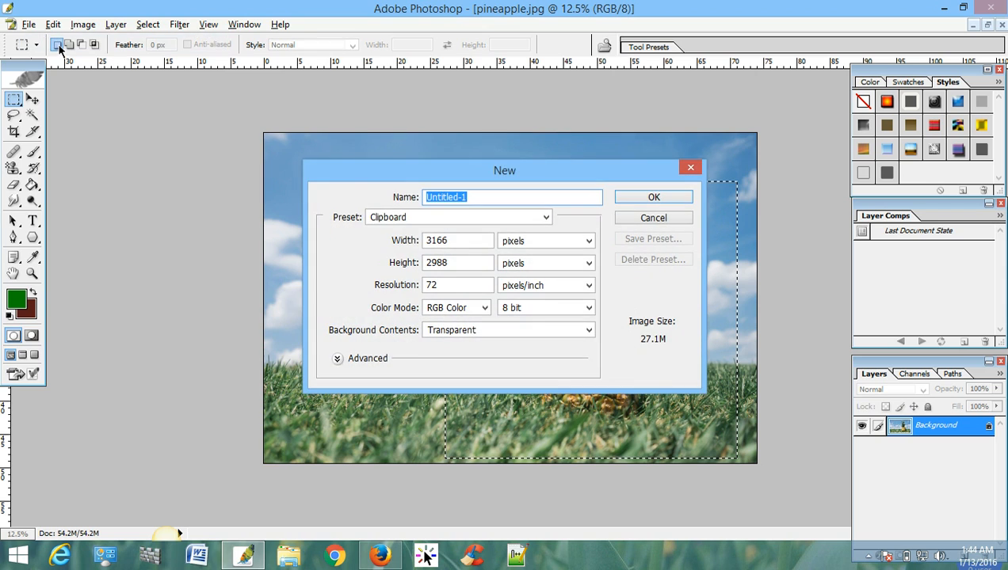
{"action": "double_click", "coordinate": [464, 243]}
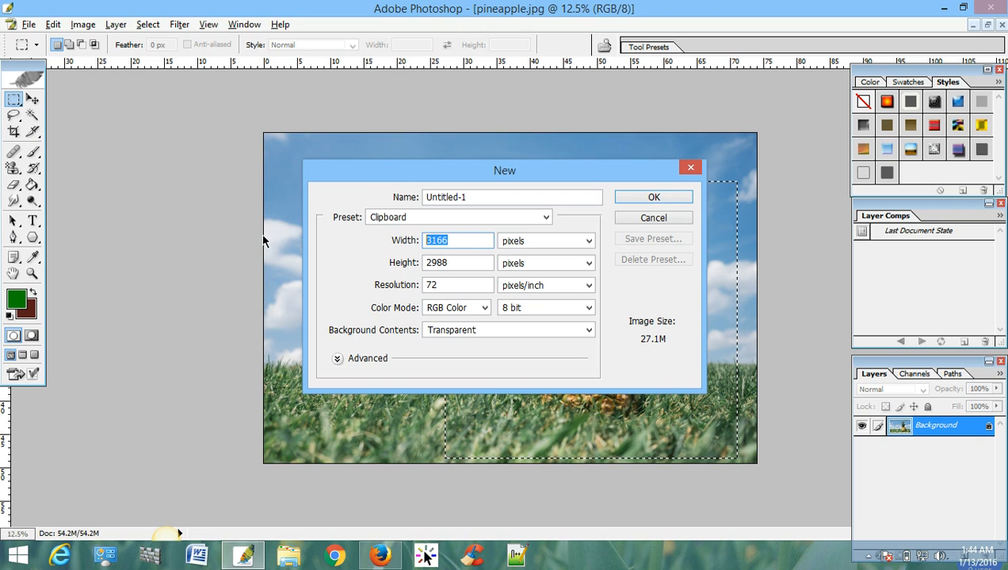
{"action": "type", "text": "350"}
{"action": "key", "text": "Tab"}
{"action": "key", "text": "Tab"}
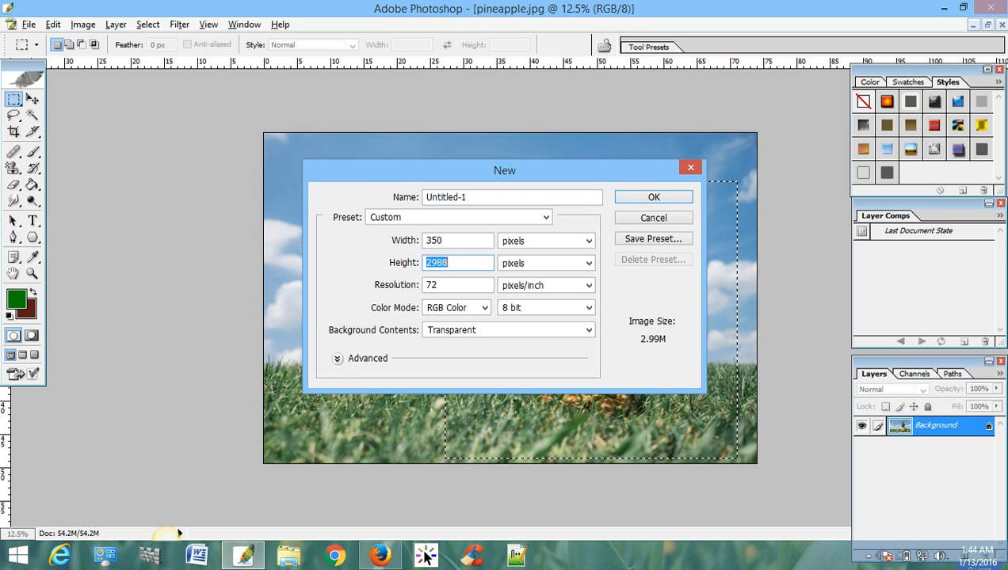
{"action": "type", "text": "350"}
{"action": "left_click", "coordinate": [655, 198]}
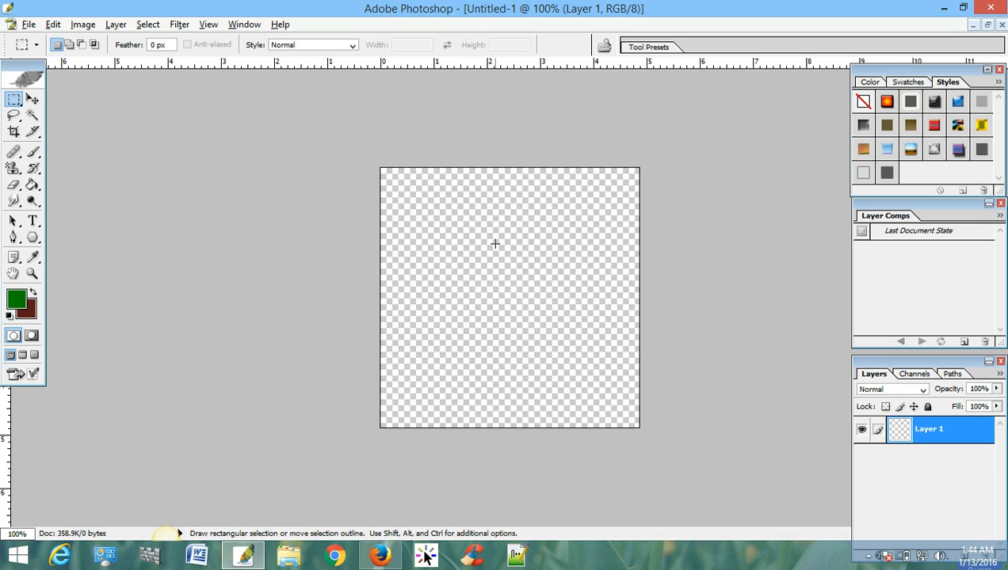
- Paste the copied pineapple area into the new document and scale it down proportionally to about 11.7%
{"action": "key", "text": "ctrl"}
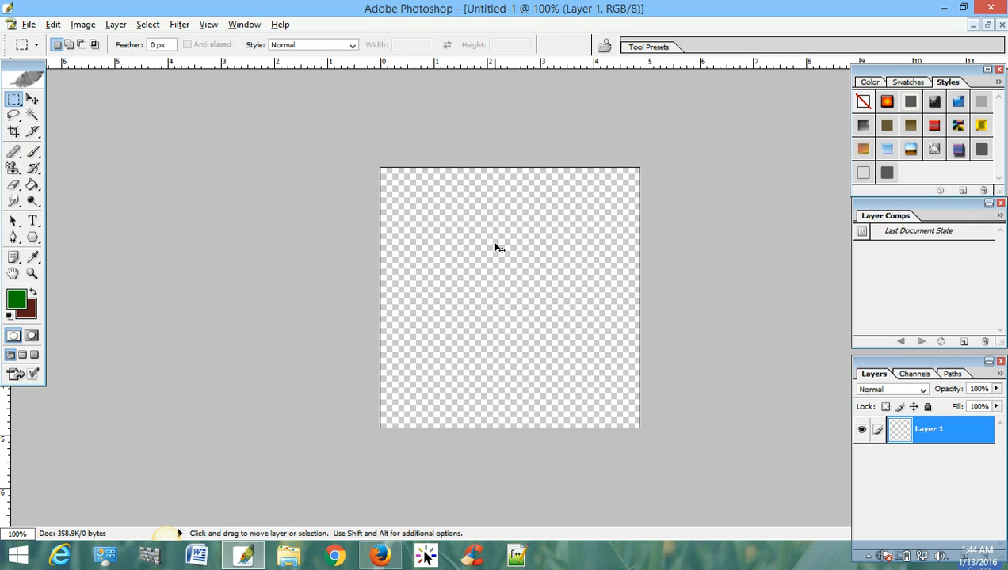
{"action": "key", "text": "ctrl+v"}
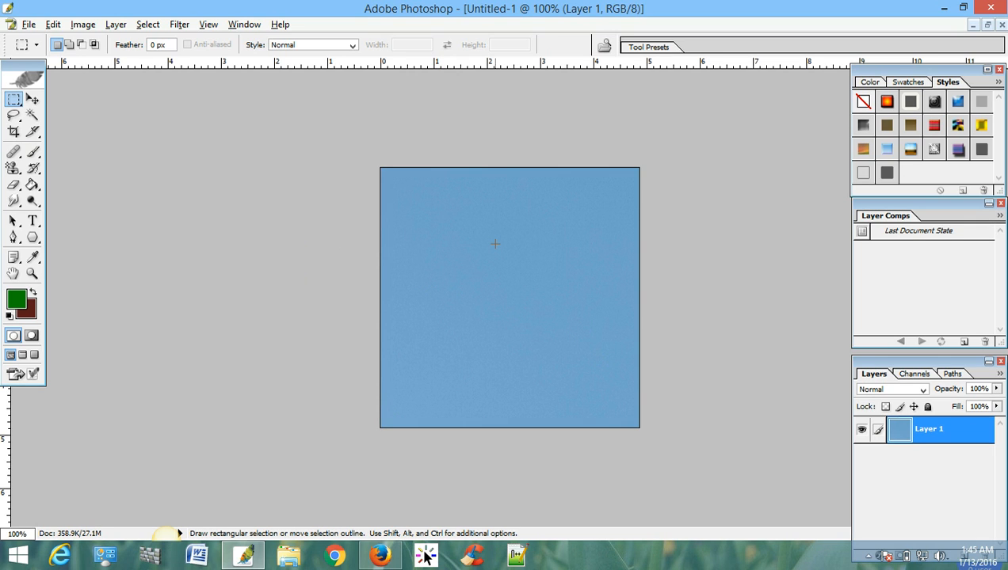
{"action": "key", "text": "ctrl"}
{"action": "key", "text": "ctrl+t"}
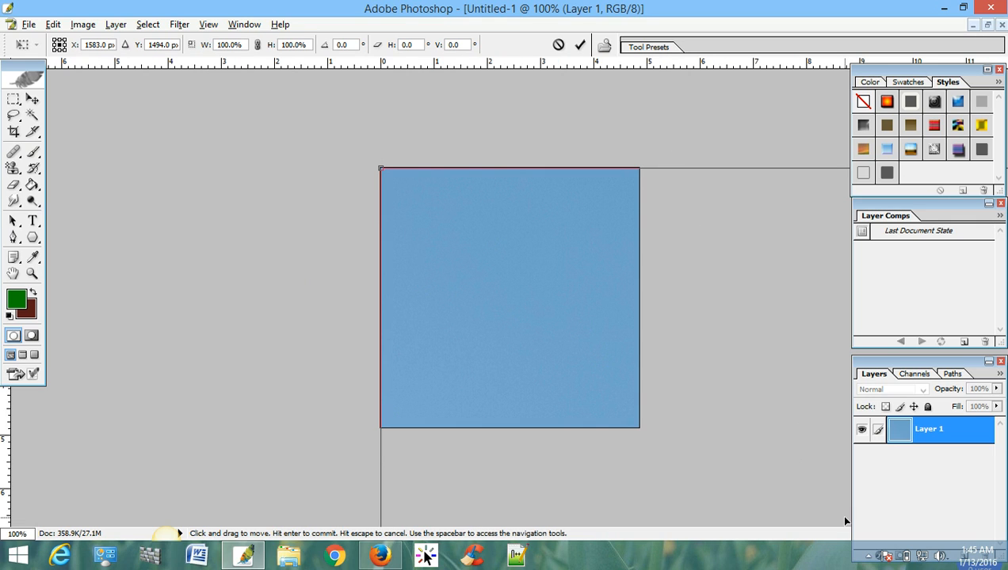
{"action": "key", "text": "ctrl+0"}
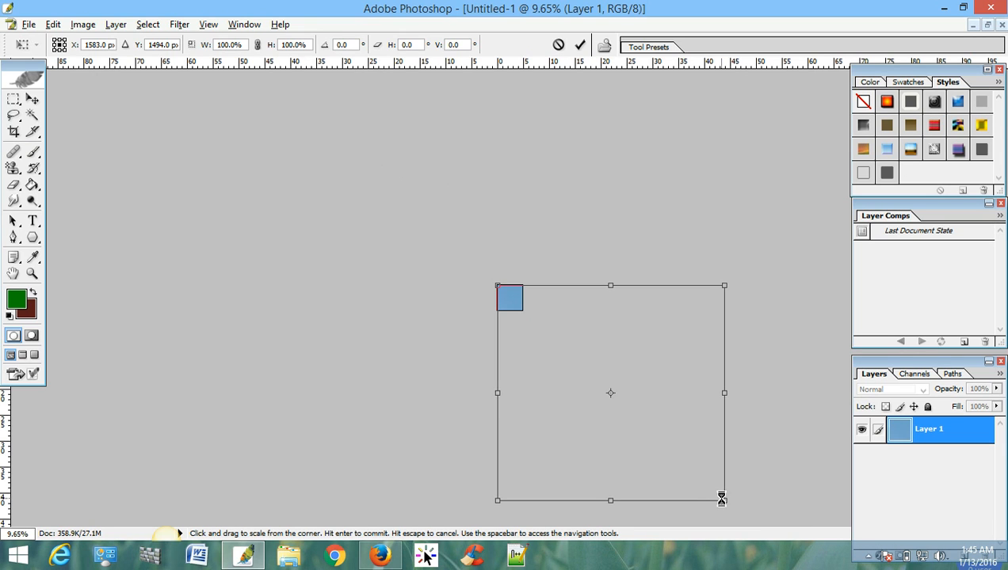
{"action": "left_click_drag", "start_coordinate": [720, 496], "coordinate": [624, 408]}
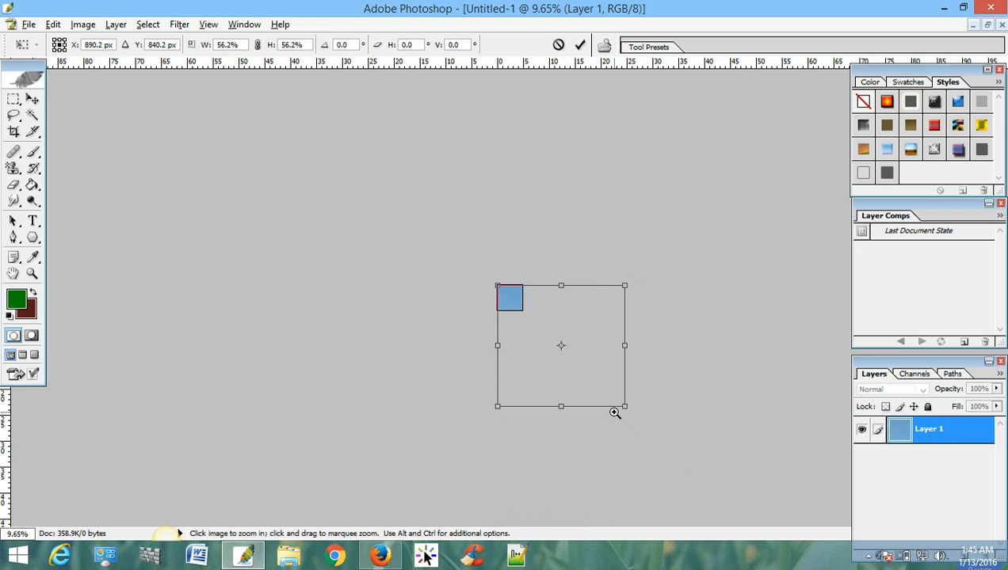
{"action": "left_click", "coordinate": [571, 334], "text": "ctrl"}
{"action": "left_click", "coordinate": [570, 334], "text": "ctrl"}
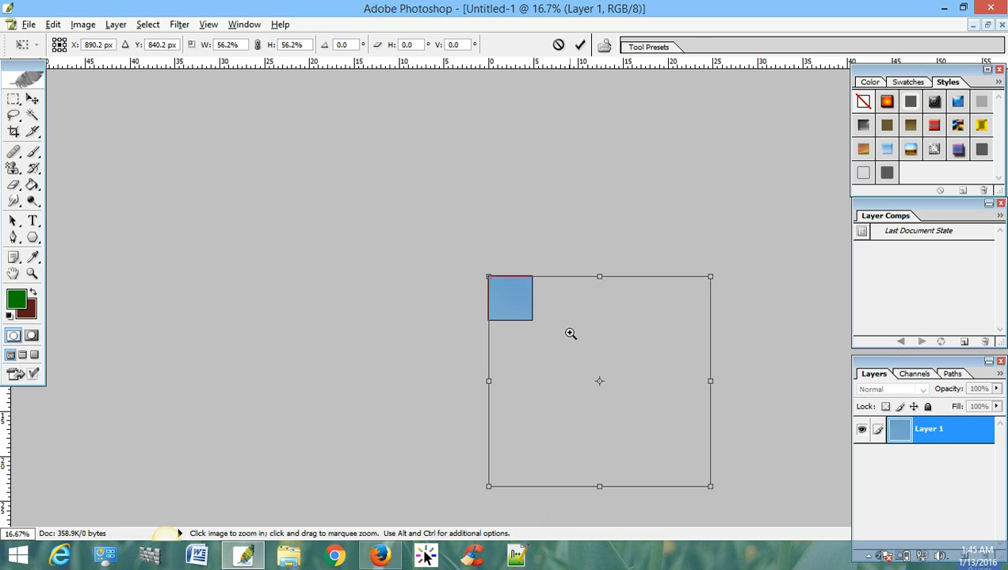
{"action": "left_click", "coordinate": [569, 334], "text": "ctrl"}
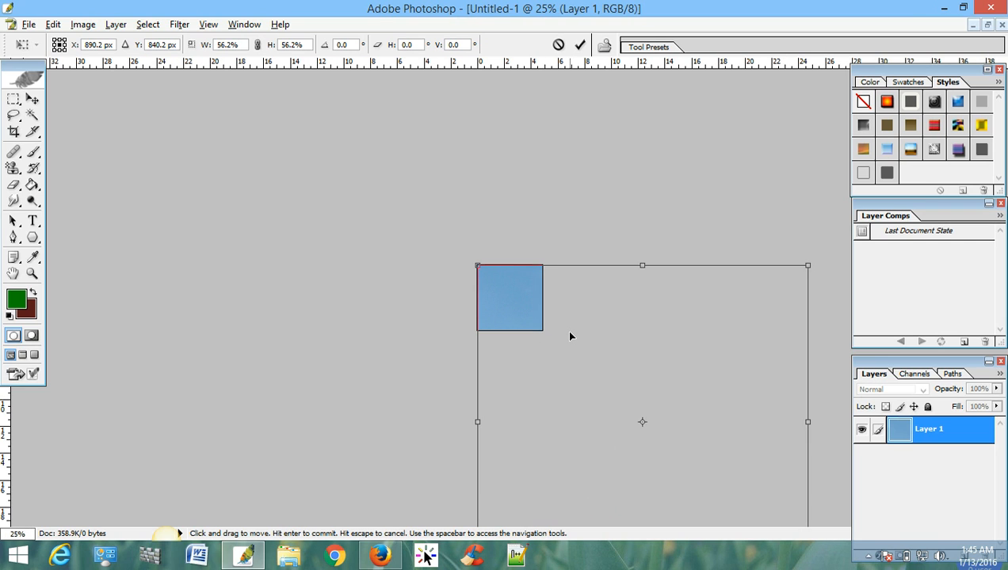
{"action": "left_click", "coordinate": [569, 337], "text": "alt"}
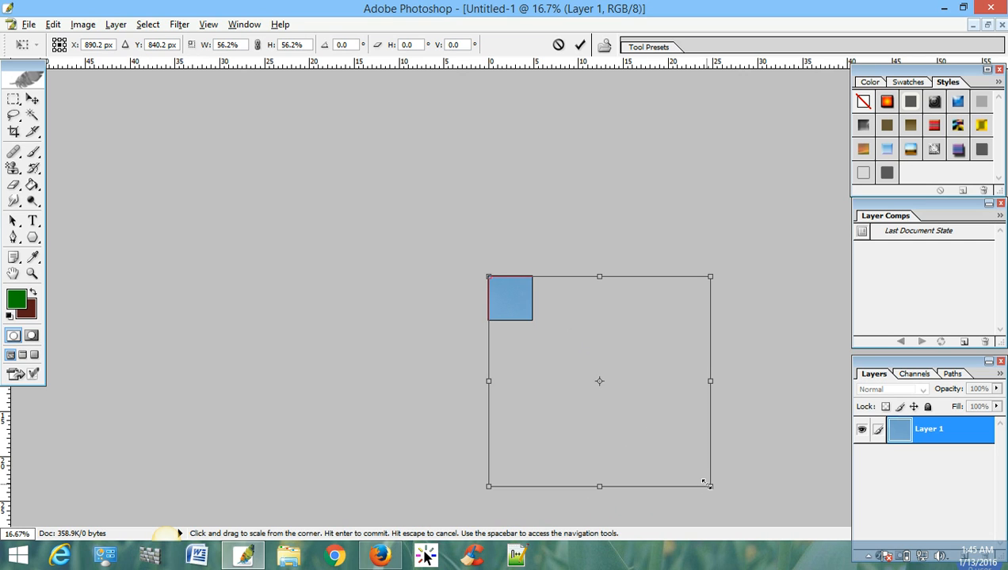
{"action": "left_click_drag", "start_coordinate": [705, 480], "coordinate": [519, 335]}
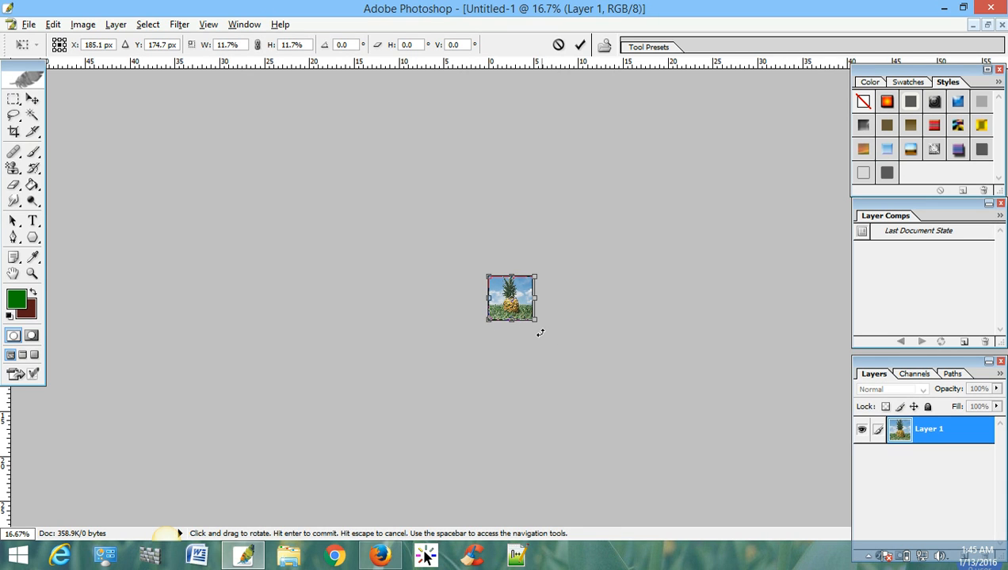
- Fit the pasted image to the canvas edges at about 11.2% width and 11.9% height, and apply the transformation
{"action": "key", "text": "ctrl+space"}
{"action": "left_click", "coordinate": [517, 315], "text": "ctrl"}
{"action": "left_click", "coordinate": [518, 315], "text": "ctrl"}
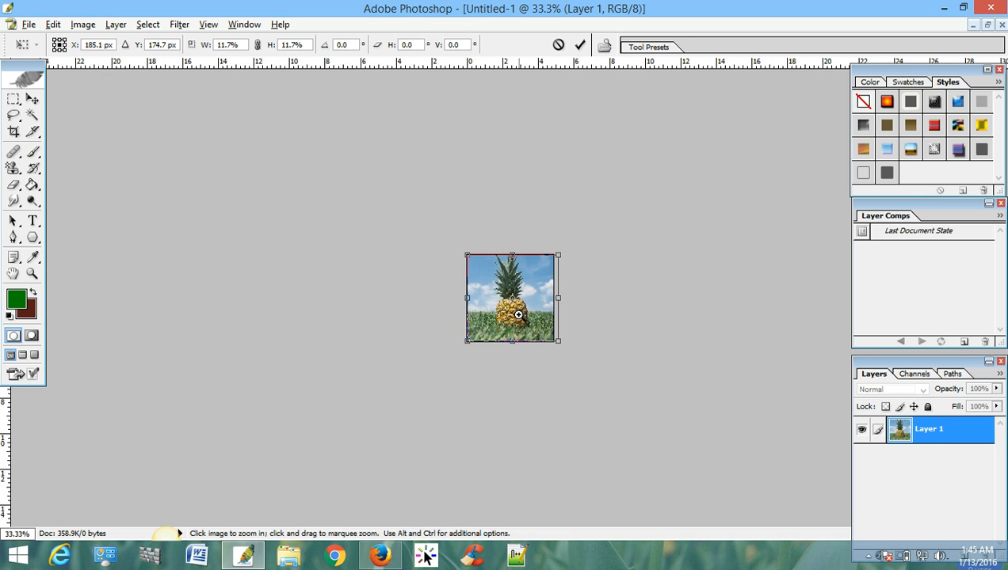
{"action": "left_click", "coordinate": [518, 315], "text": "ctrl"}
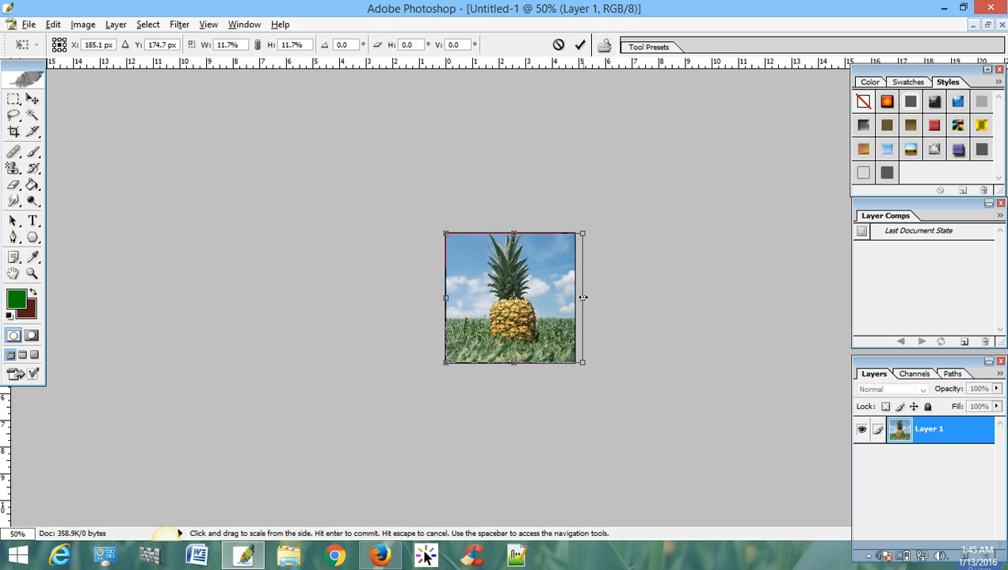
{"action": "left_click_drag", "start_coordinate": [579, 296], "coordinate": [576, 297]}
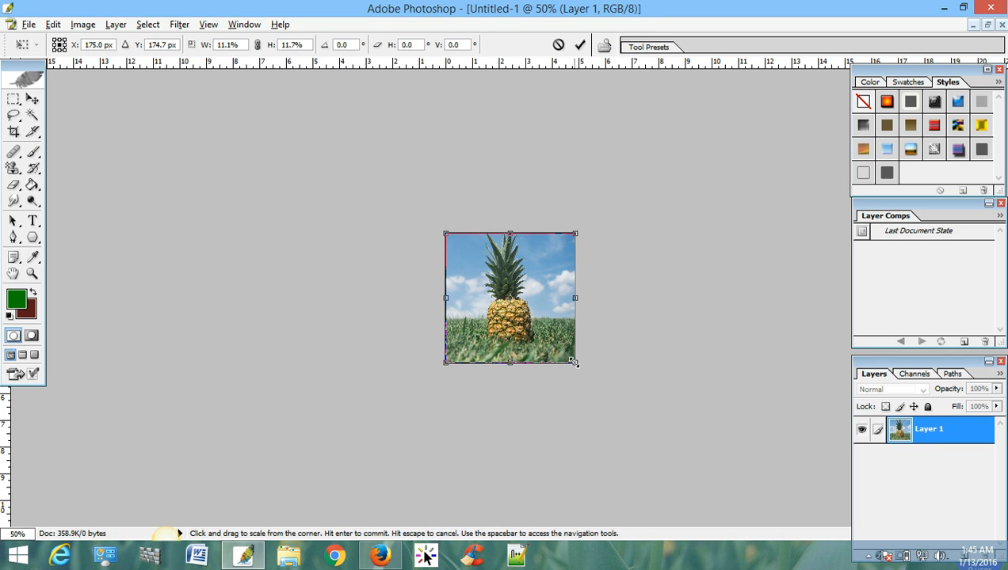
{"action": "mouse_move", "coordinate": [573, 362]}
{"action": "left_mouse_down"}
{"action": "mouse_move", "coordinate": [655, 446]}
{"action": "mouse_move", "coordinate": [589, 353]}
{"action": "left_mouse_up"}
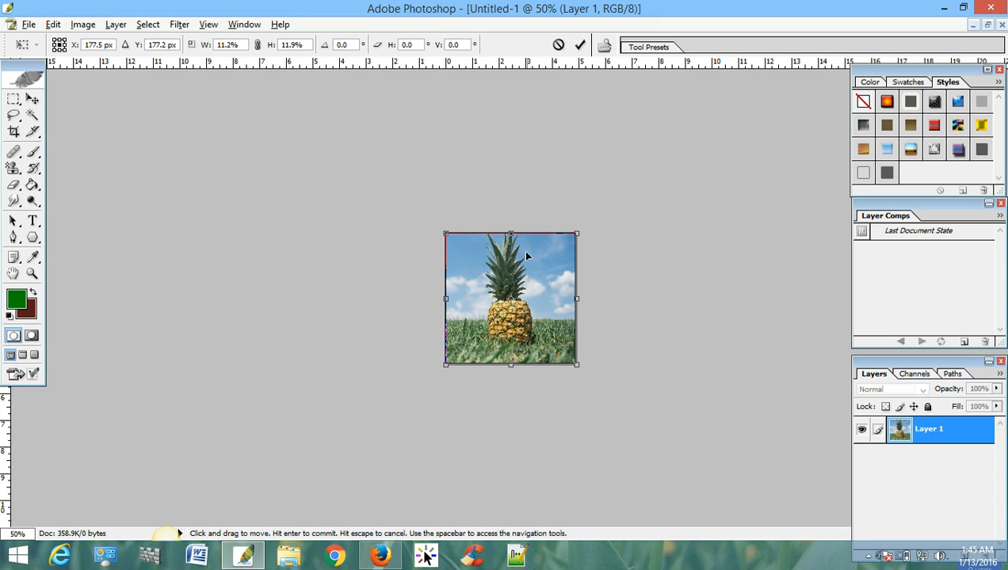
{"action": "left_click", "coordinate": [580, 44]}
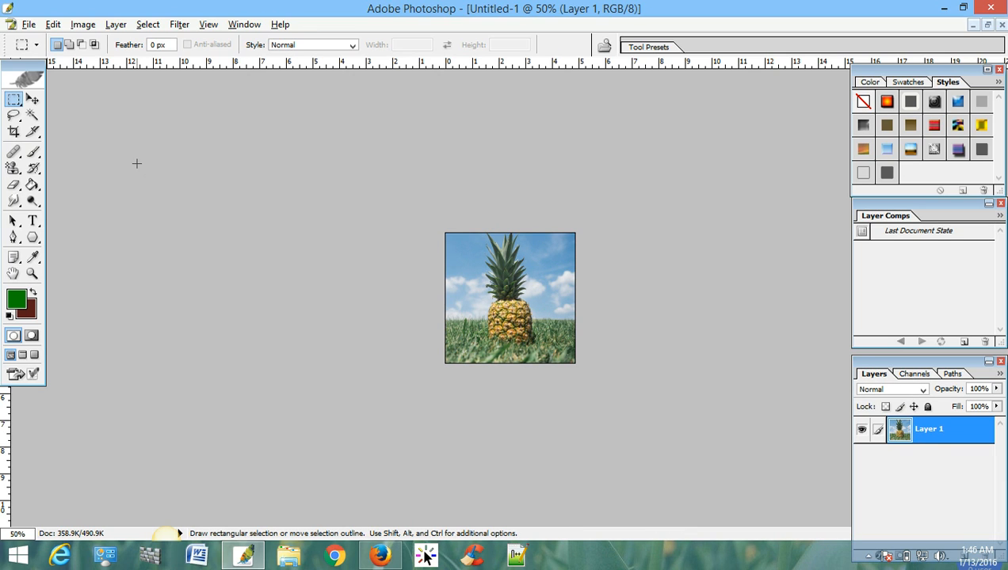
- Export the image for the web in PNG-24 format as Untitled-1.png into New folder on the Desktop
{"action": "left_click", "coordinate": [24, 27]}
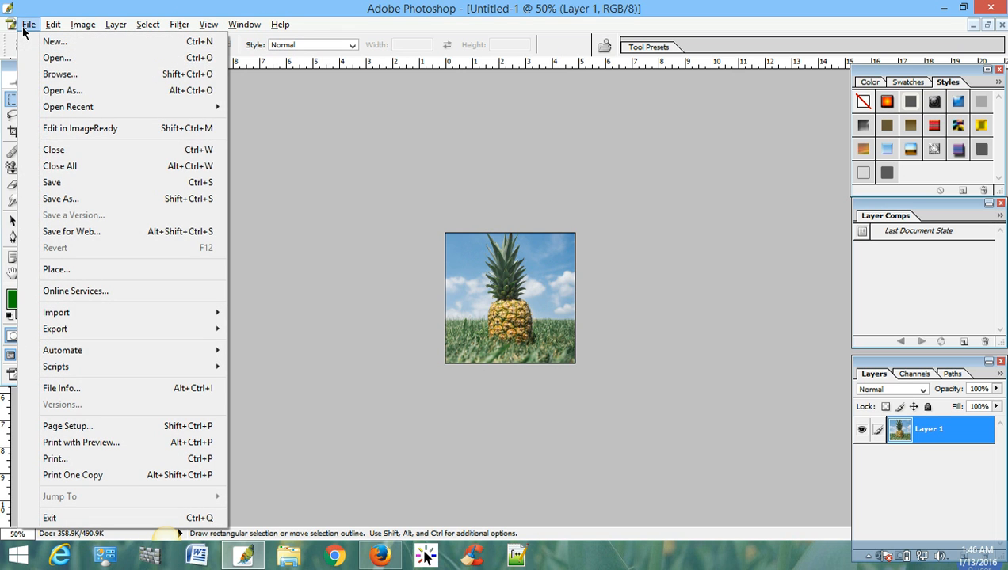
{"action": "left_click", "coordinate": [57, 232]}
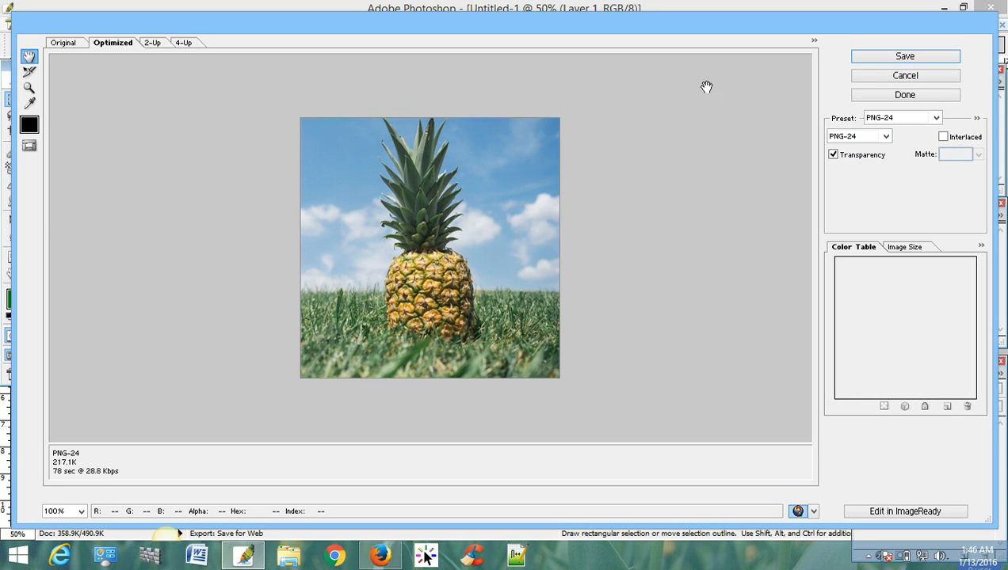
{"action": "left_click", "coordinate": [858, 141]}
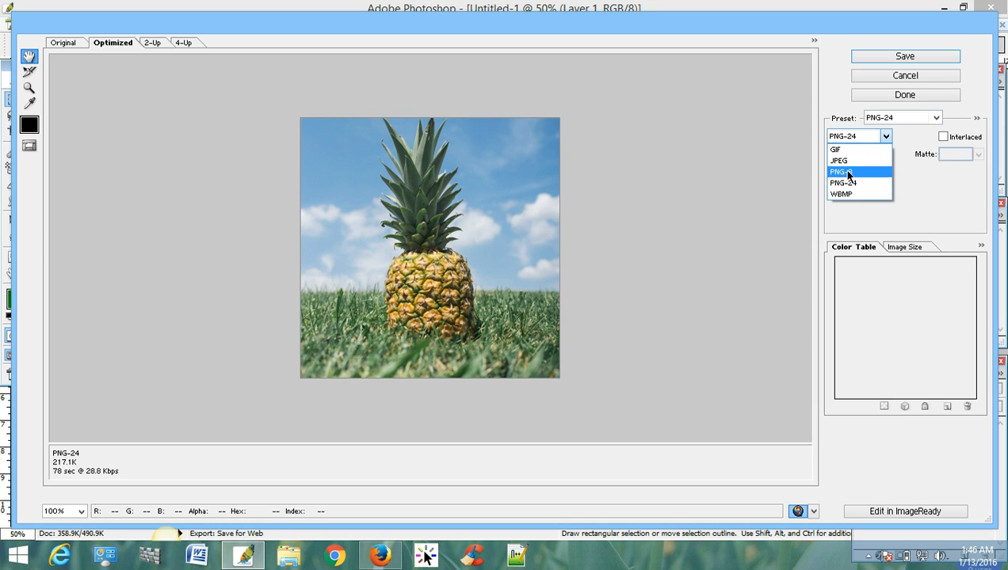
{"action": "left_click", "coordinate": [844, 185]}
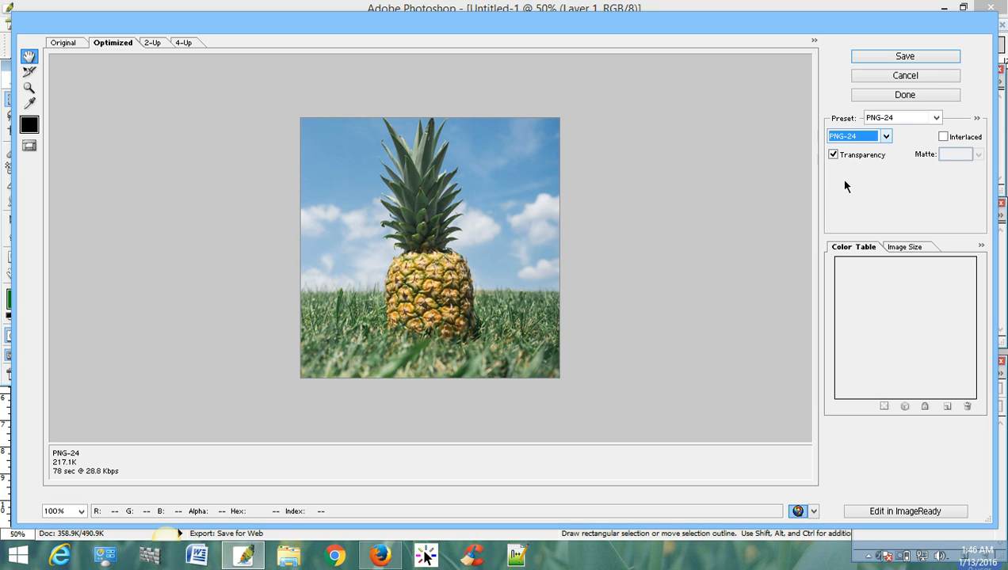
{"action": "left_click", "coordinate": [908, 58]}
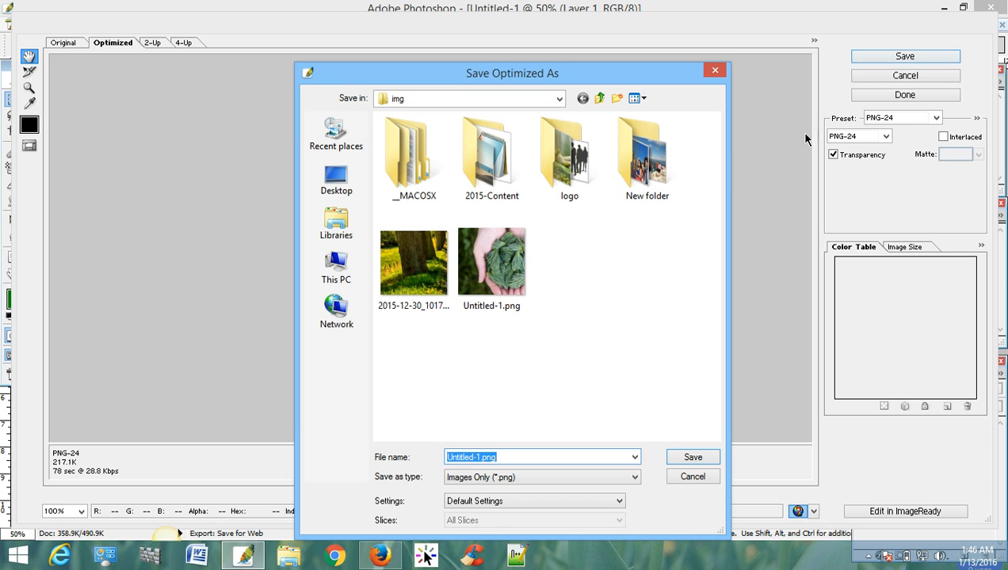
{"action": "left_click", "coordinate": [599, 98]}
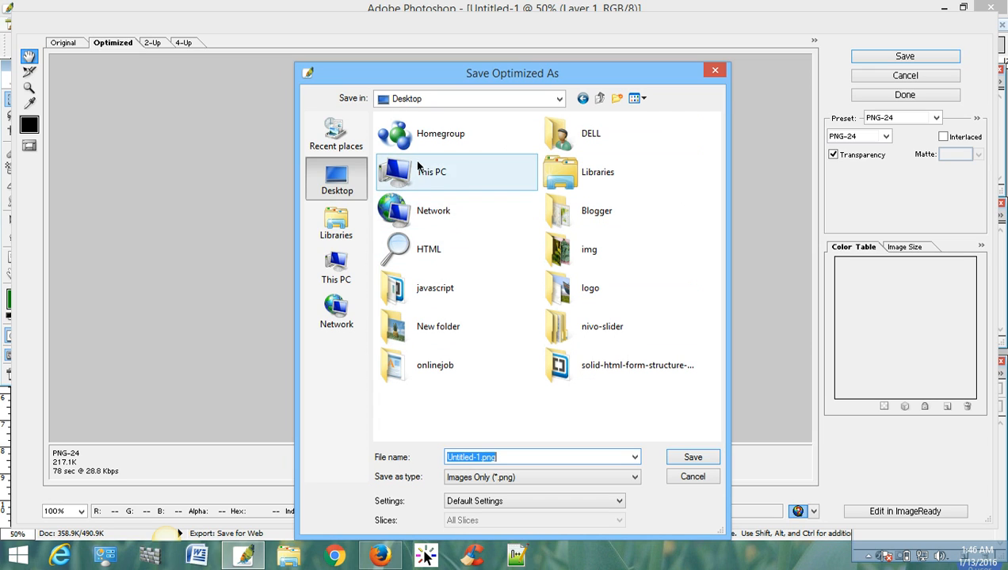
{"action": "double_click", "coordinate": [441, 326]}
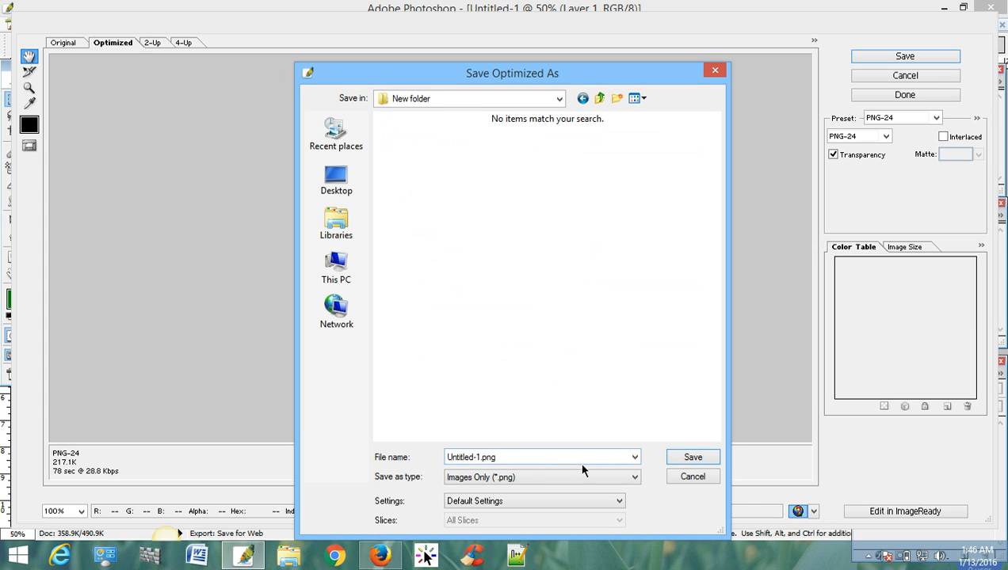
{"action": "left_click", "coordinate": [691, 458]}
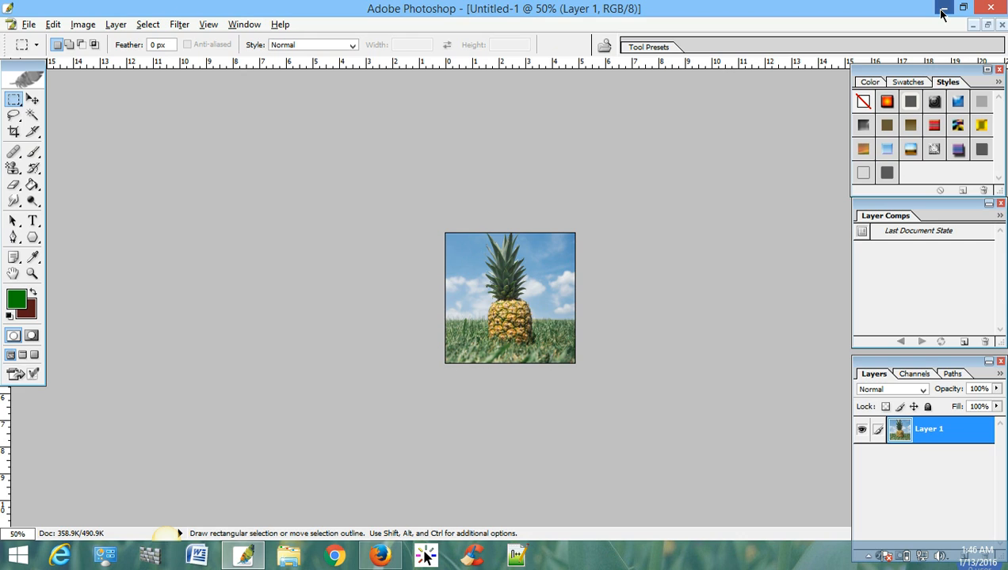
- Switch to New folder in File Explorer and compare the original pineapple.jpg with the exported Untitled-1.png in appearance and file size
{"action": "left_click", "coordinate": [942, 14]}
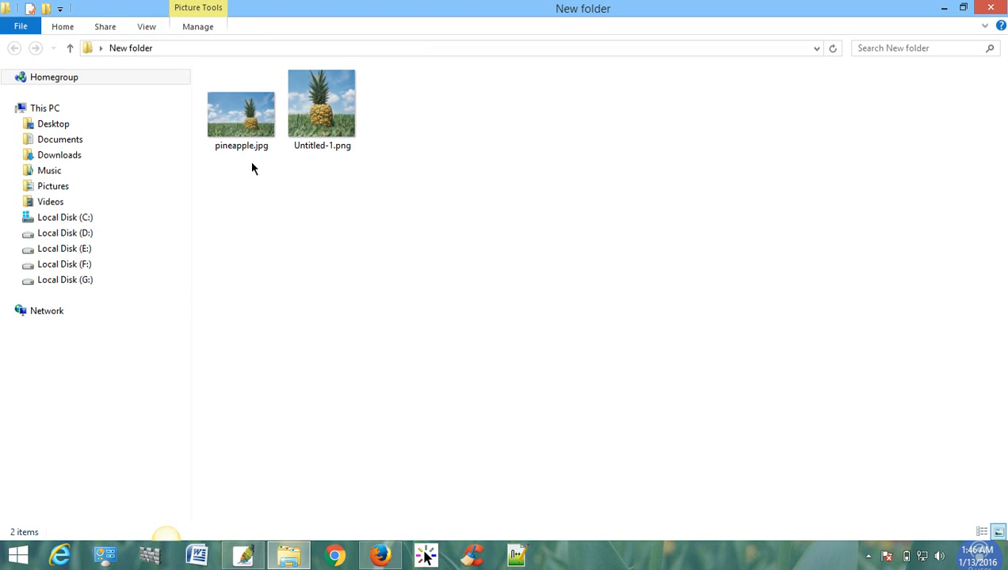
{"action": "double_click", "coordinate": [242, 126]}
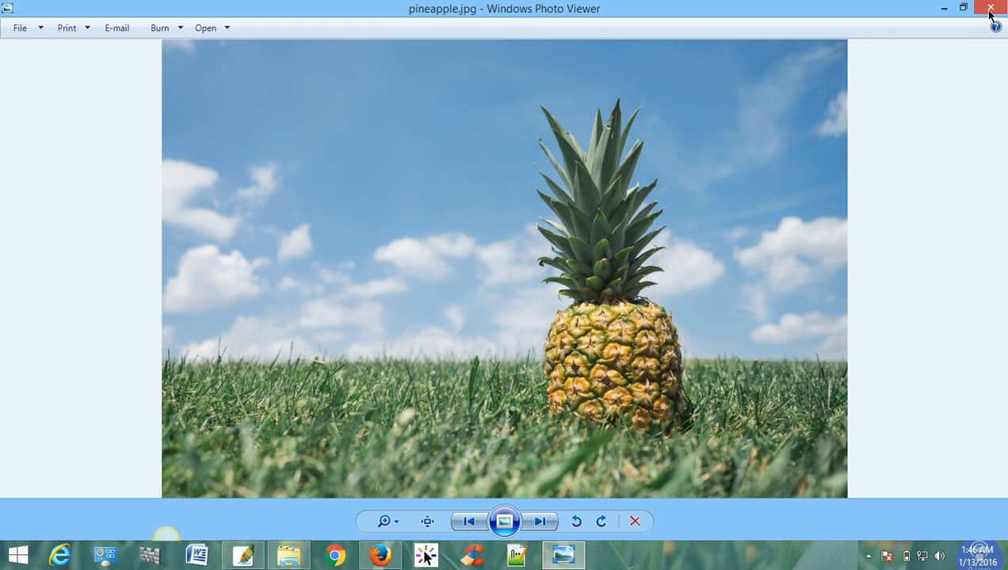
{"action": "left_click", "coordinate": [991, 9]}
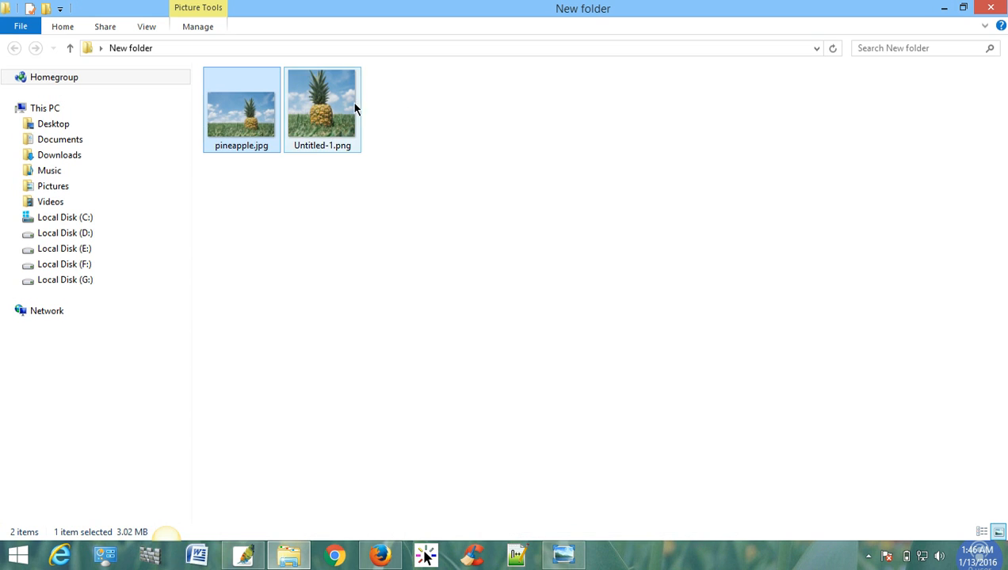
{"action": "double_click", "coordinate": [321, 125]}
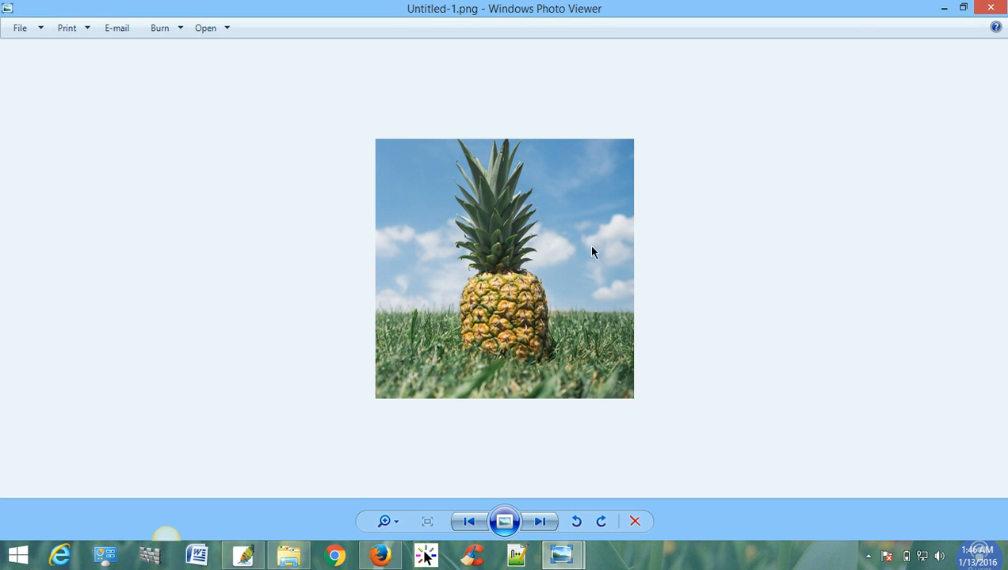
{"action": "left_click", "coordinate": [990, 8]}
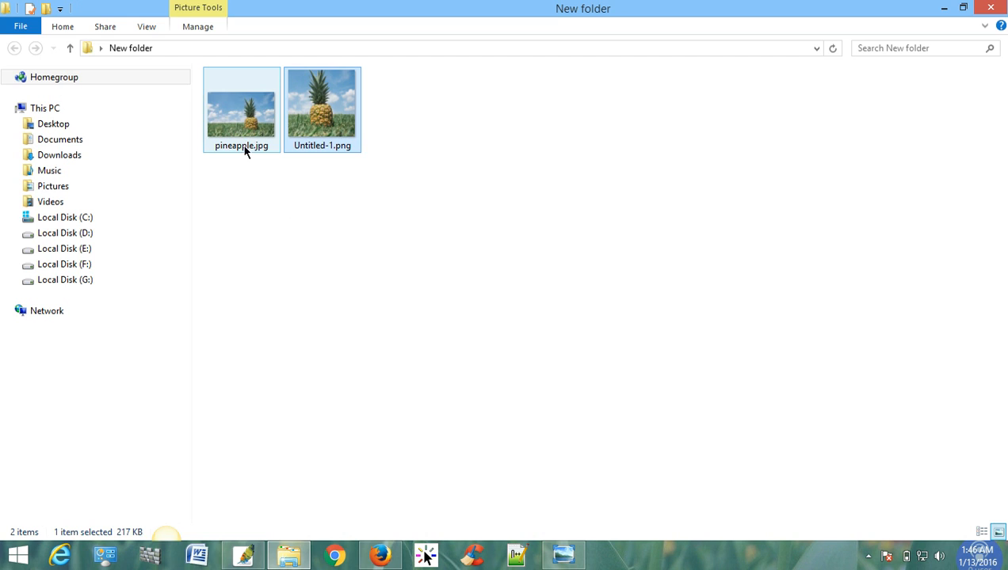
{"action": "left_click", "coordinate": [247, 135]}
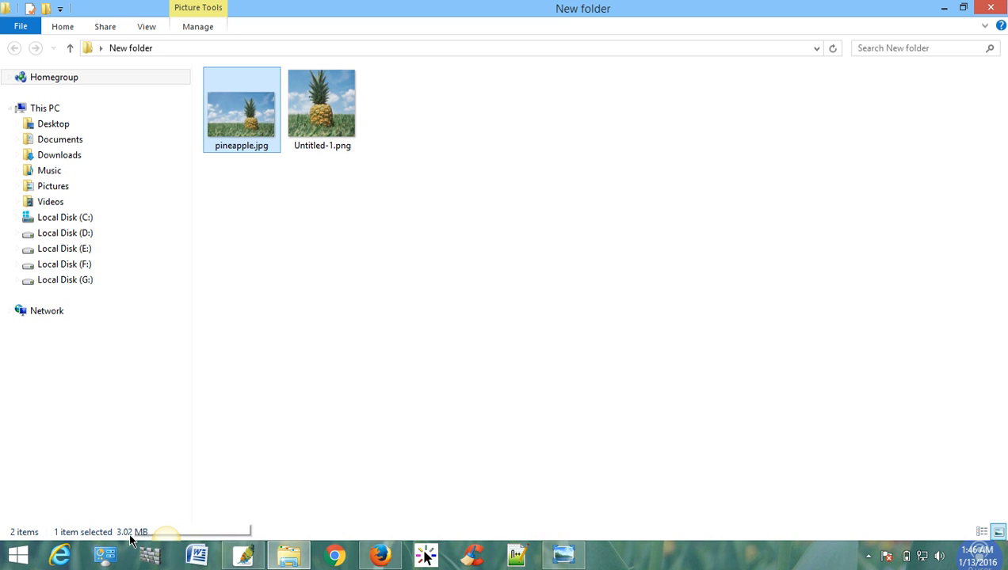
{"action": "left_click", "coordinate": [324, 133]}
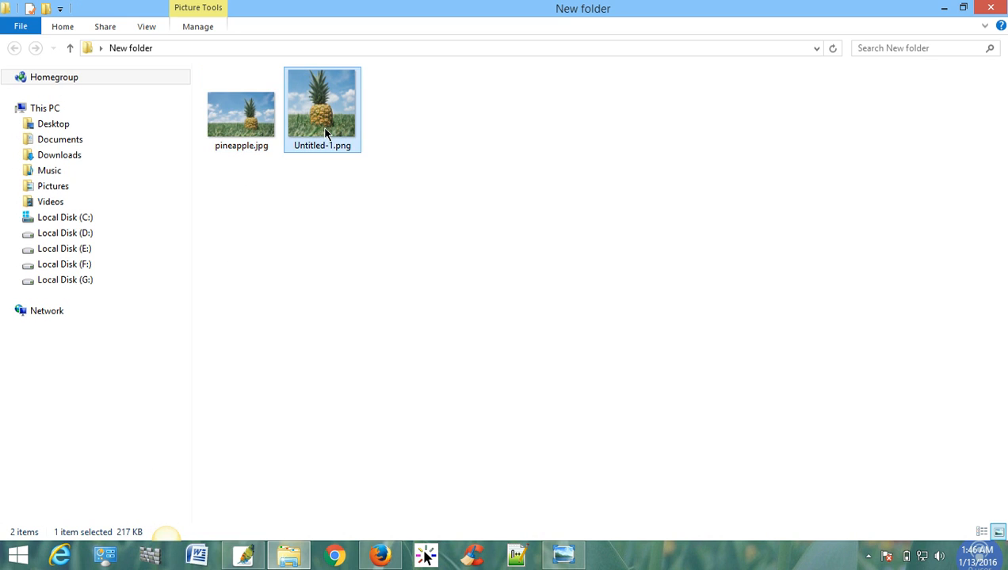